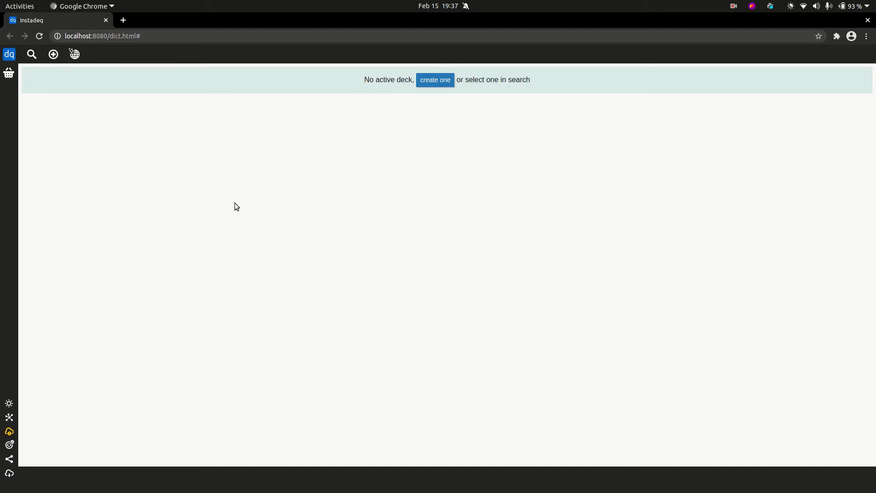
Open the Formula deck from the deck list and browse its value cards
click(30, 57)
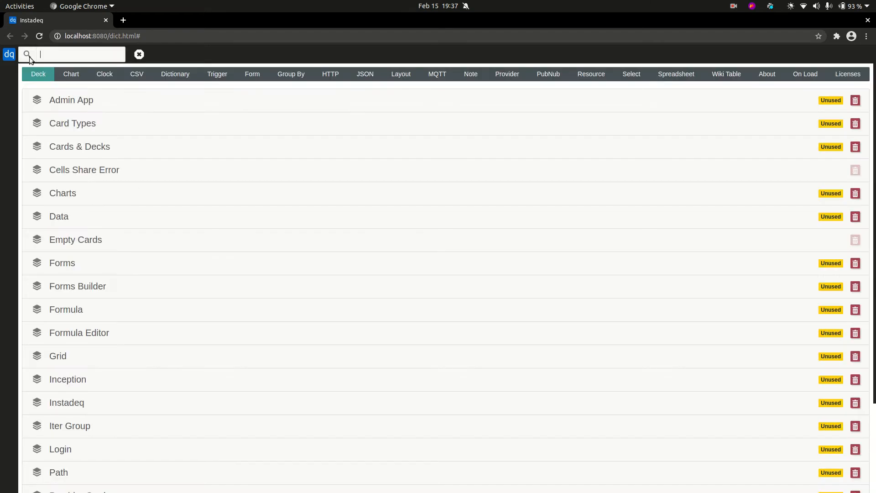
scroll(393, 135, down, 2)
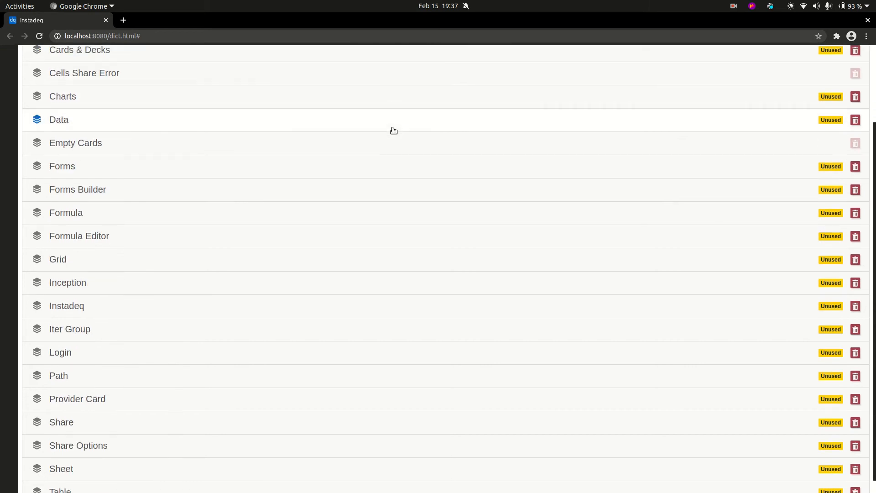
scroll(393, 131, up, 2)
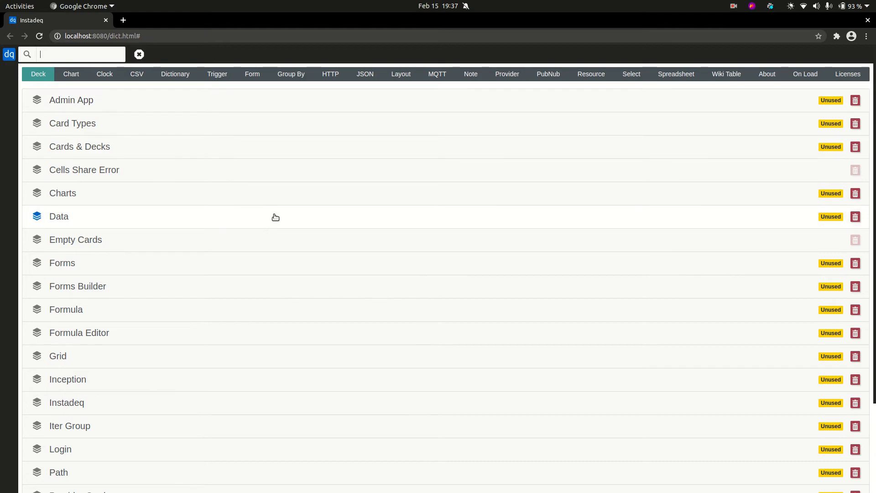
click(206, 309)
scroll(257, 168, down, 8)
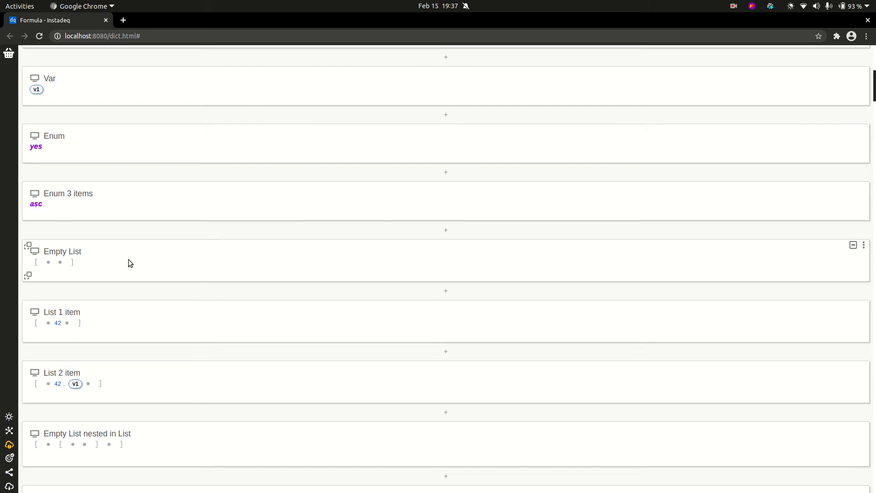
scroll(122, 265, up, 4)
Try editing the String card's 'hello' value in the Σ tab, cancel, and return to the deck list
click(42, 143)
click(42, 143)
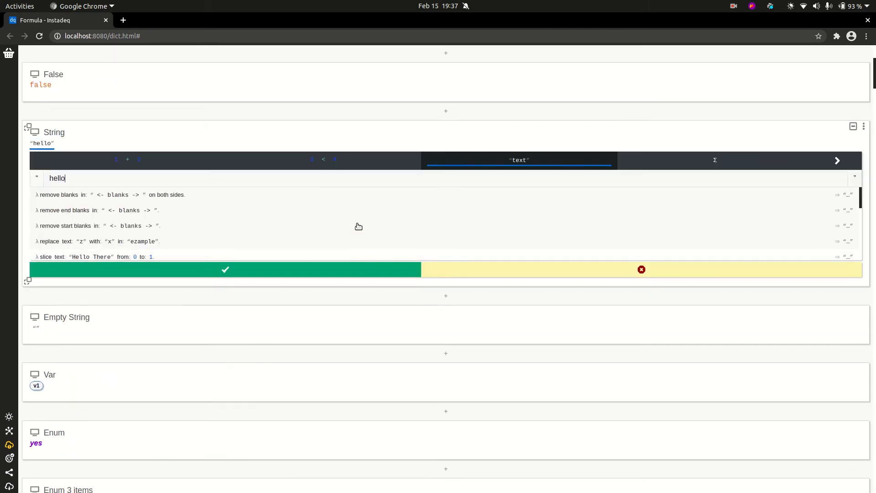
click(734, 164)
click(629, 270)
scroll(53, 85, up, 4)
click(251, 54)
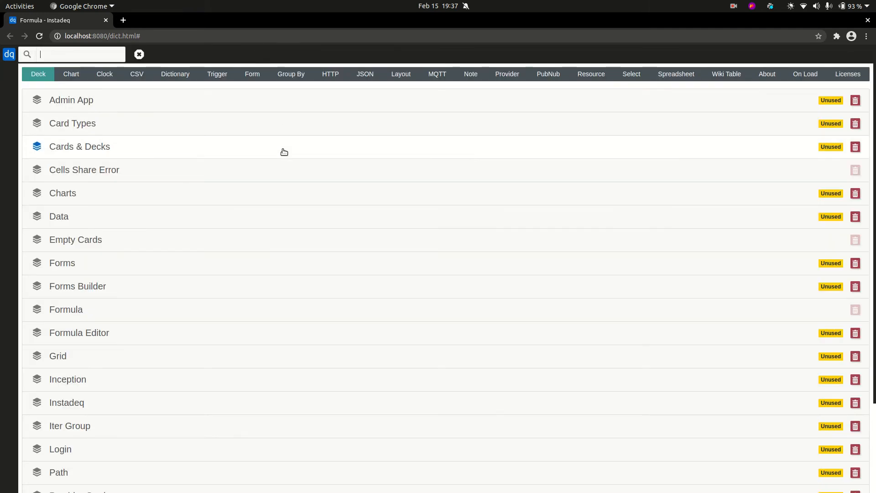
Open Cards & Decks and add a Clock card with a one-second interval in Empty Cards
click(248, 145)
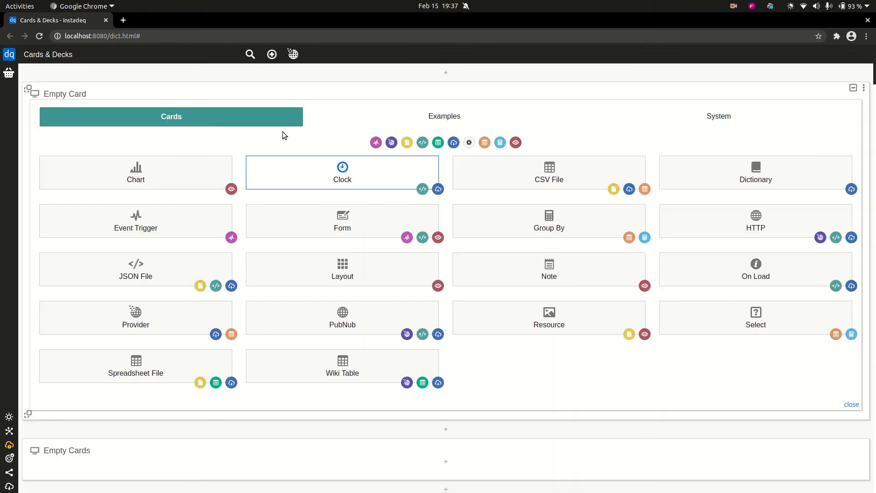
scroll(525, 114, down, 10)
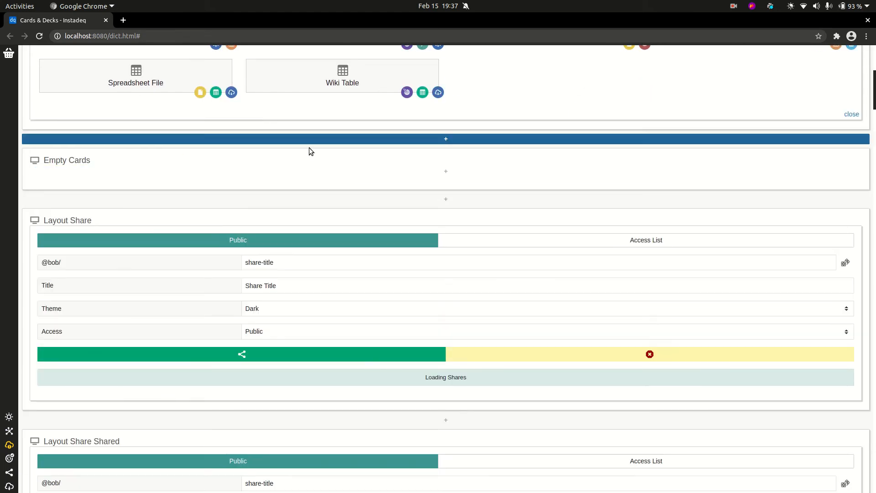
click(319, 172)
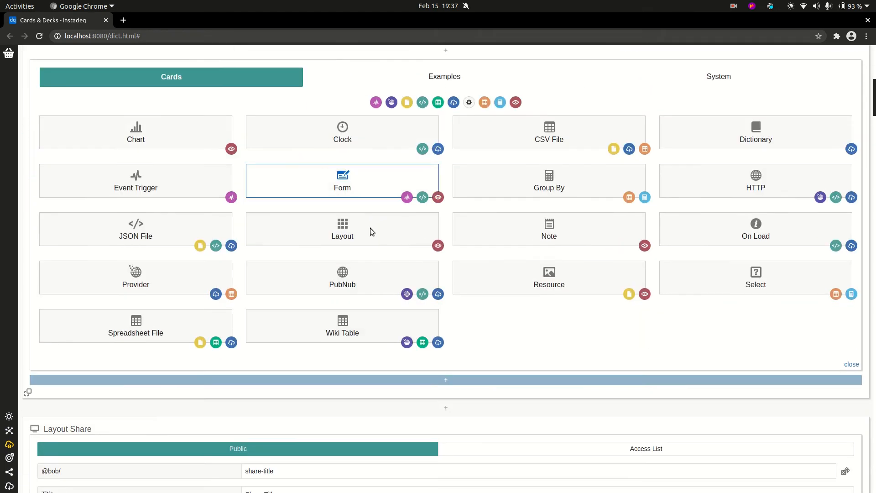
click(452, 381)
scroll(421, 221, up, 4)
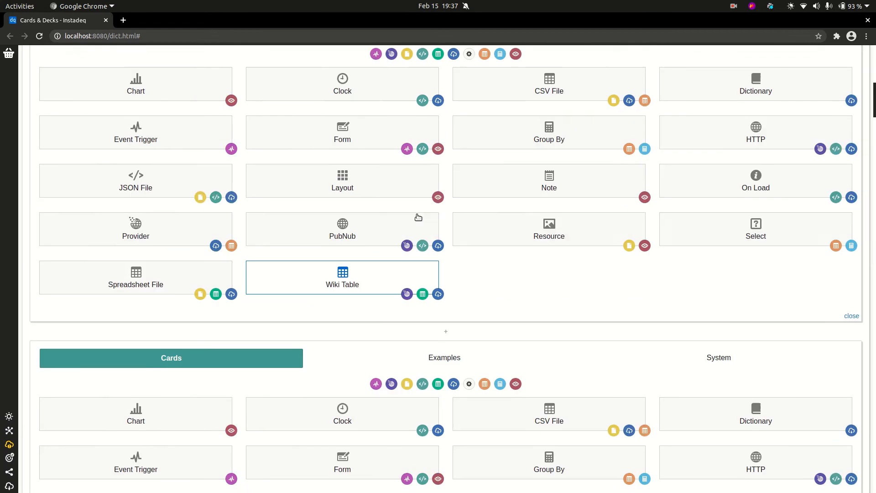
click(344, 109)
click(442, 101)
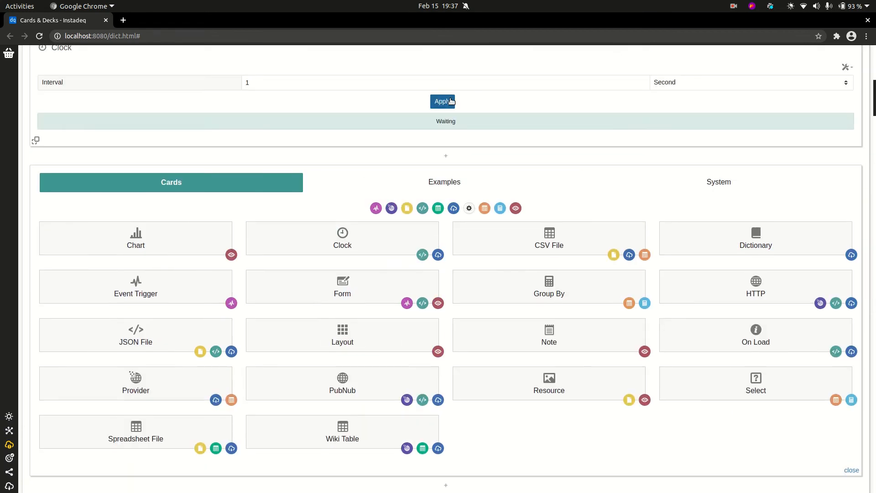
Collapse the CSV File and NodeSrcCsv cards, then go back to the deck list
scroll(352, 258, up, 9)
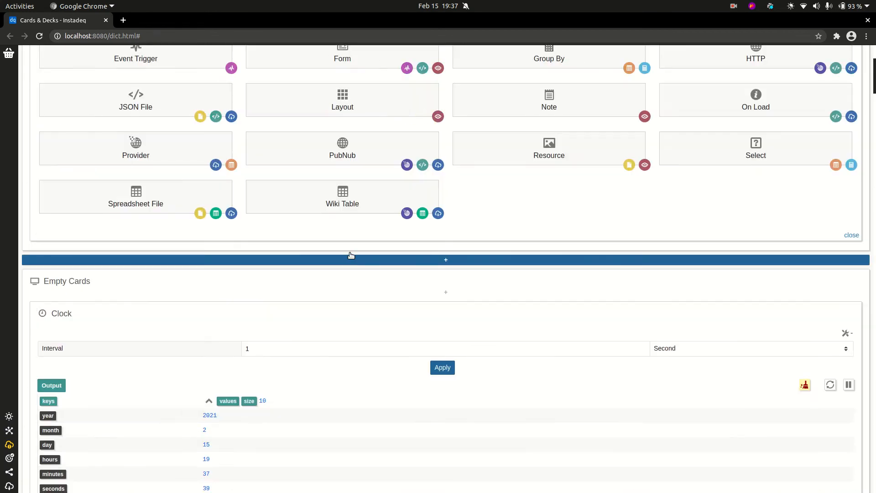
scroll(355, 245, down, 20)
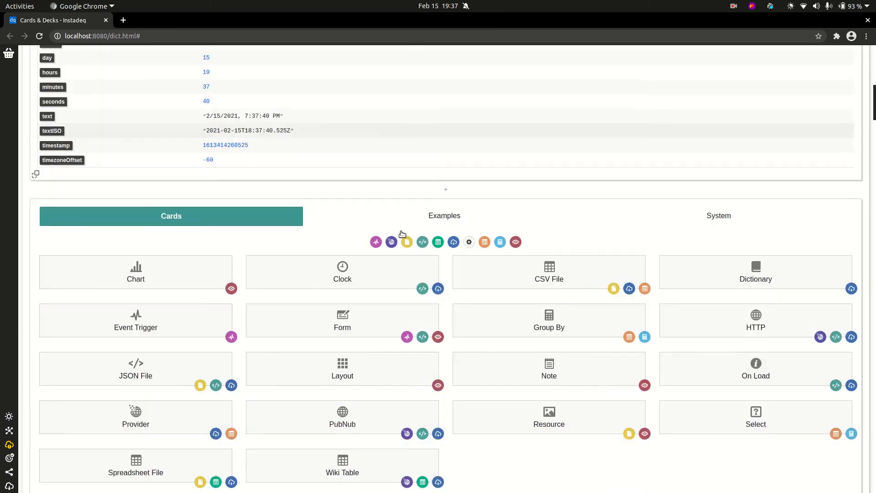
scroll(669, 220, down, 13)
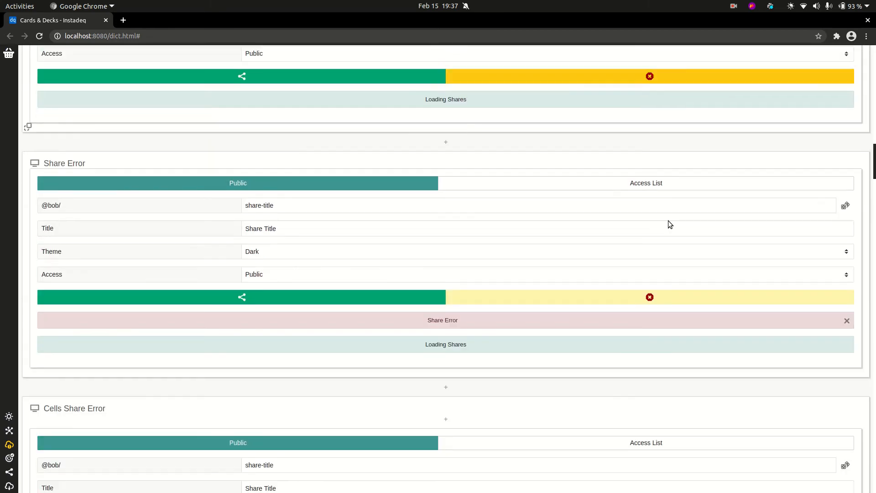
scroll(669, 221, down, 16)
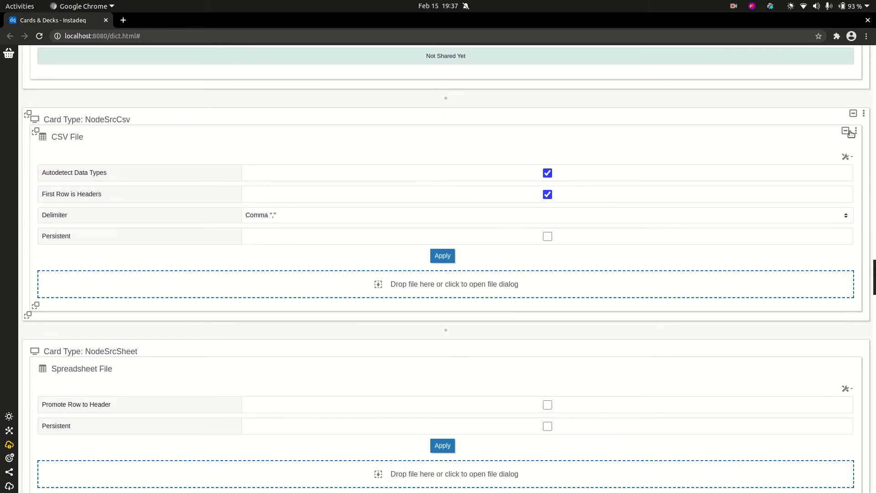
click(857, 131)
click(864, 114)
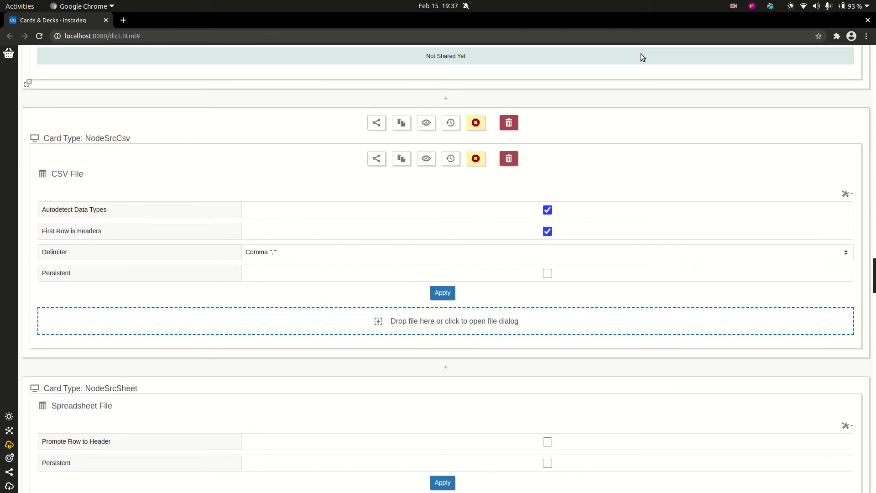
click(846, 151)
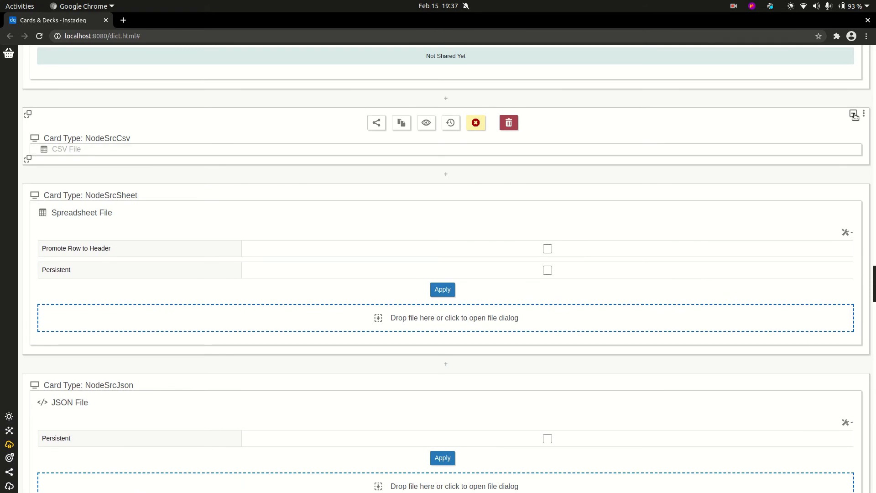
click(856, 116)
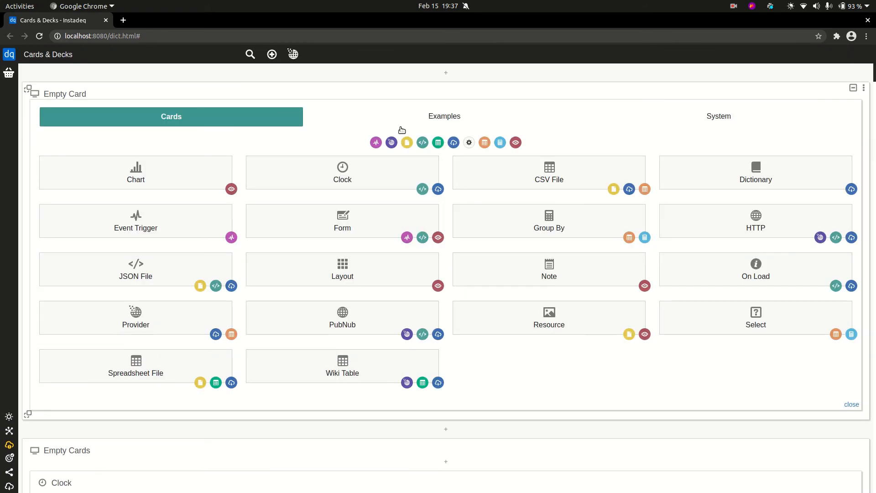
click(250, 54)
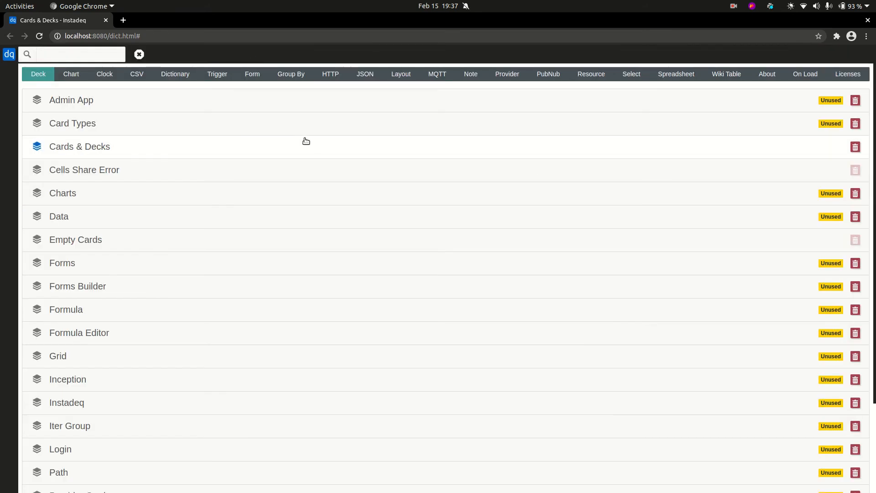
Open the Admin App deck and log in with the username and password
click(256, 106)
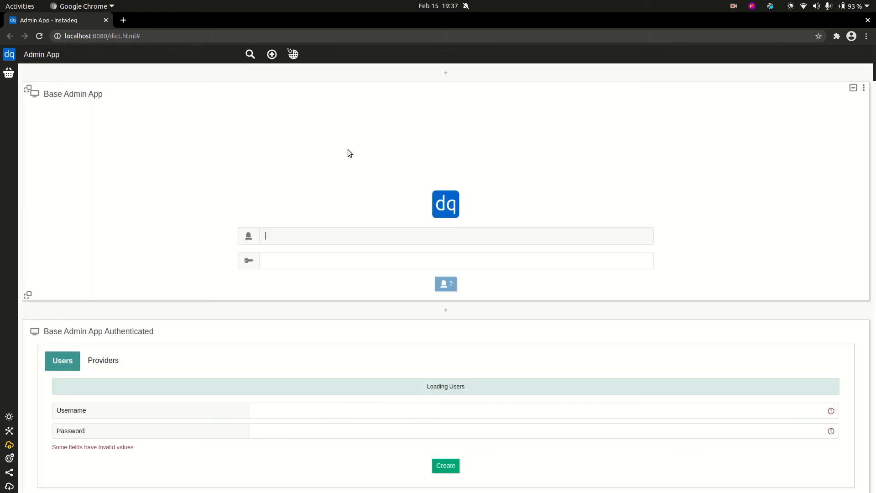
text(mariano)
key(Tab)
text(12345)
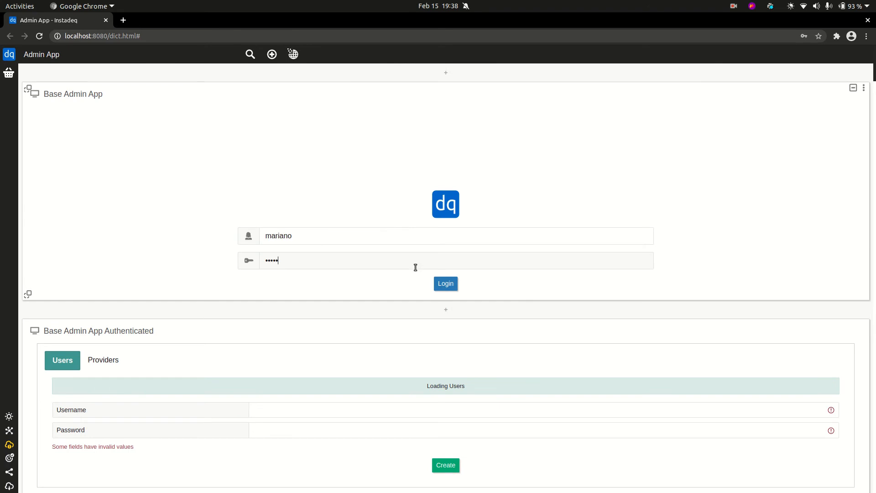
click(436, 282)
Scroll through the Admin App deck, then return to the deck list
scroll(153, 161, down, 3)
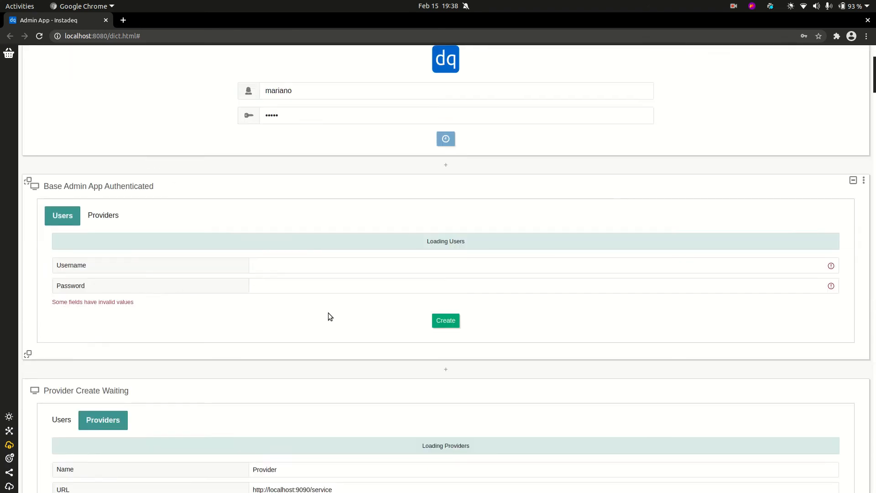
scroll(268, 211, down, 3)
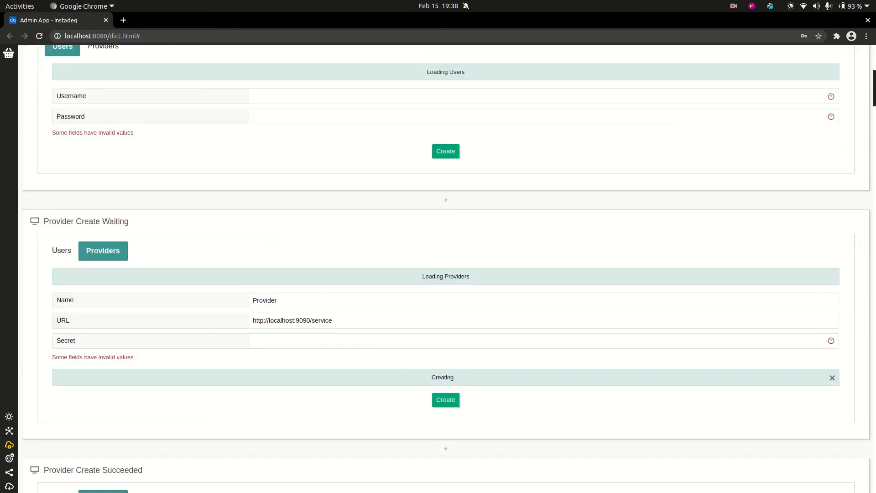
scroll(446, 268, down, 17)
scroll(446, 269, up, 18)
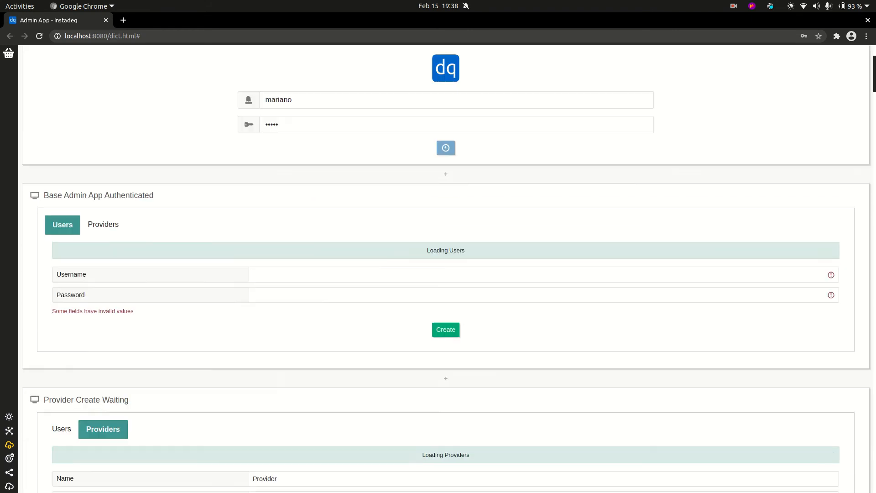
scroll(268, 88, up, 6)
click(248, 54)
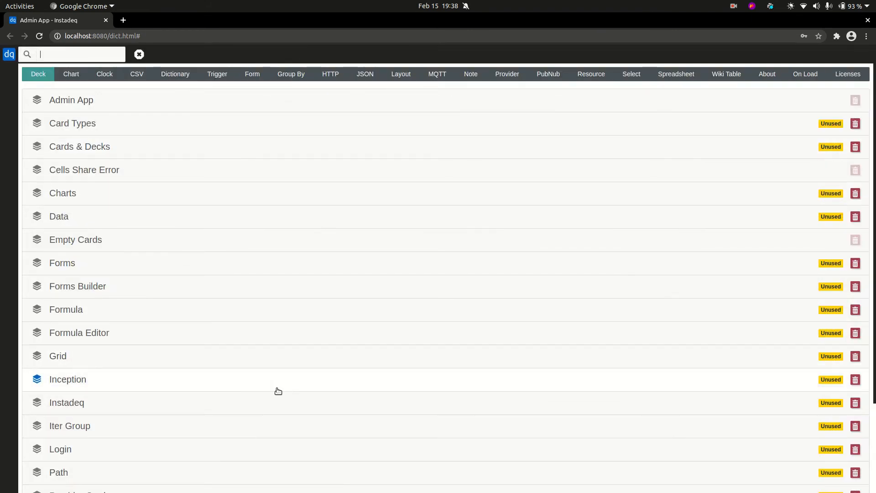
Open the Instadeq deck and clear the errors shown in Workspace Error Err
click(277, 403)
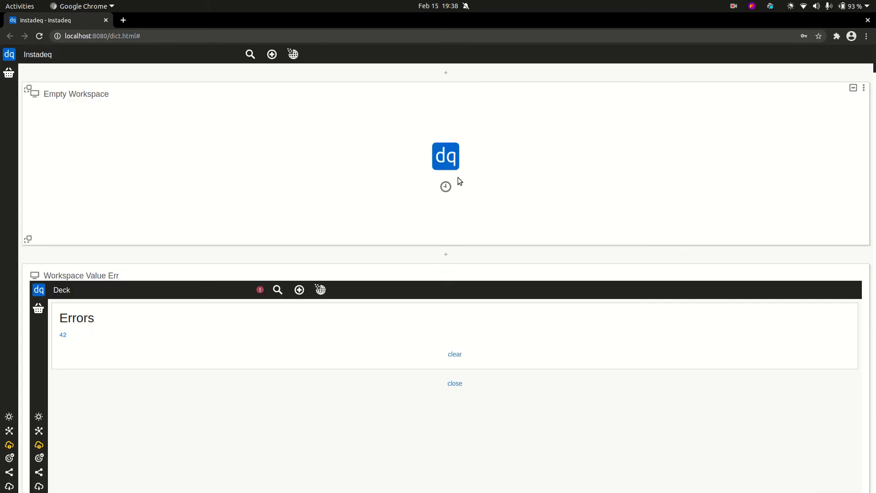
scroll(458, 177, down, 3)
scroll(295, 293, down, 4)
scroll(289, 291, down, 5)
scroll(289, 292, down, 4)
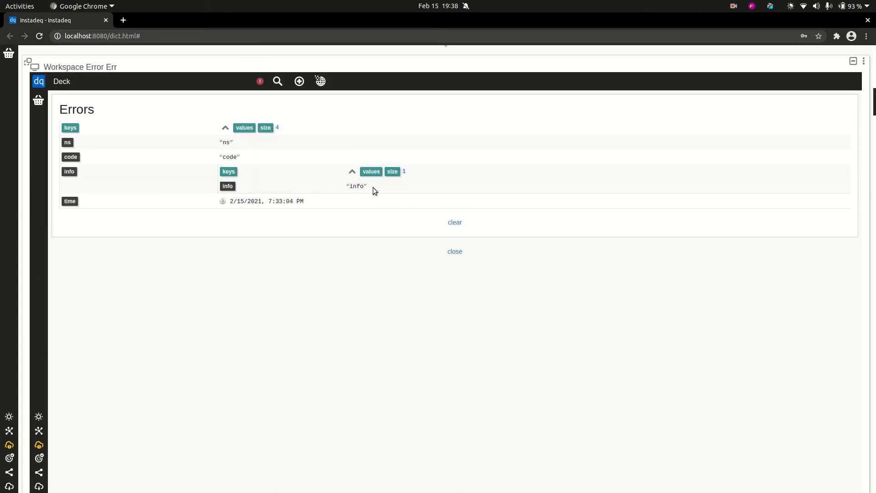
click(455, 223)
scroll(580, 211, down, 8)
Leave the Hooks view and create a new deck with a 1 Second Clock card
scroll(287, 142, down, 5)
scroll(188, 155, up, 3)
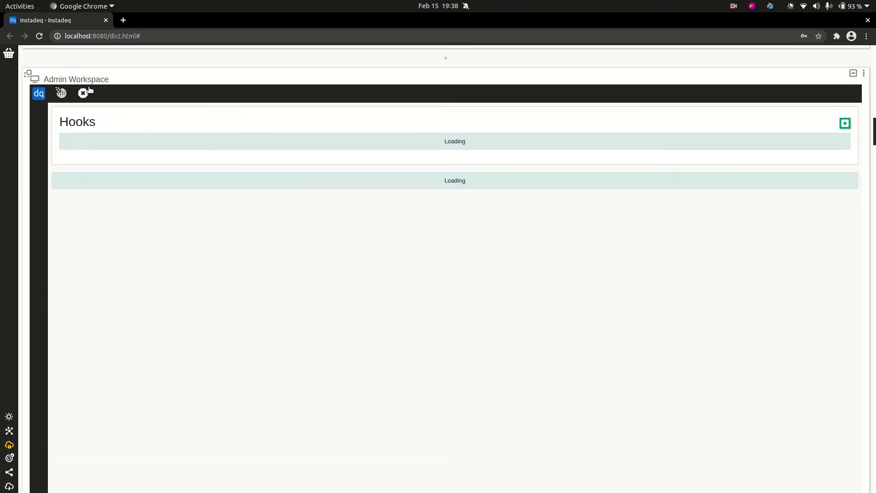
click(83, 93)
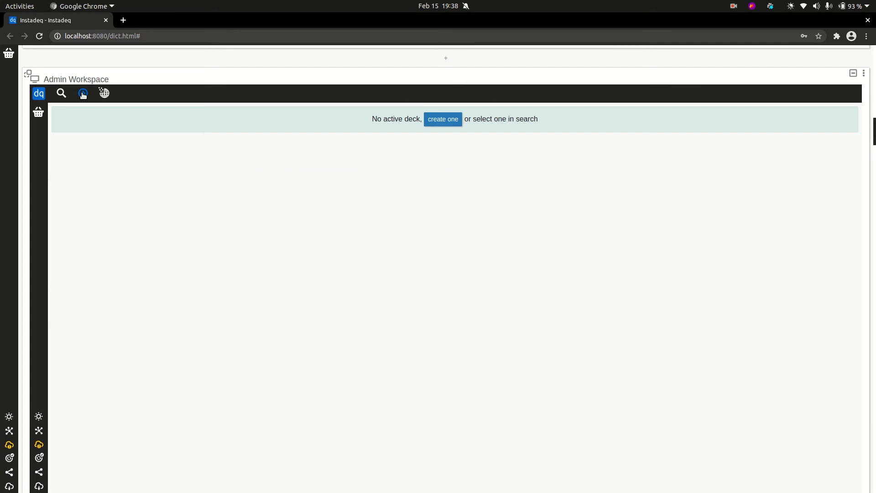
click(443, 125)
click(366, 201)
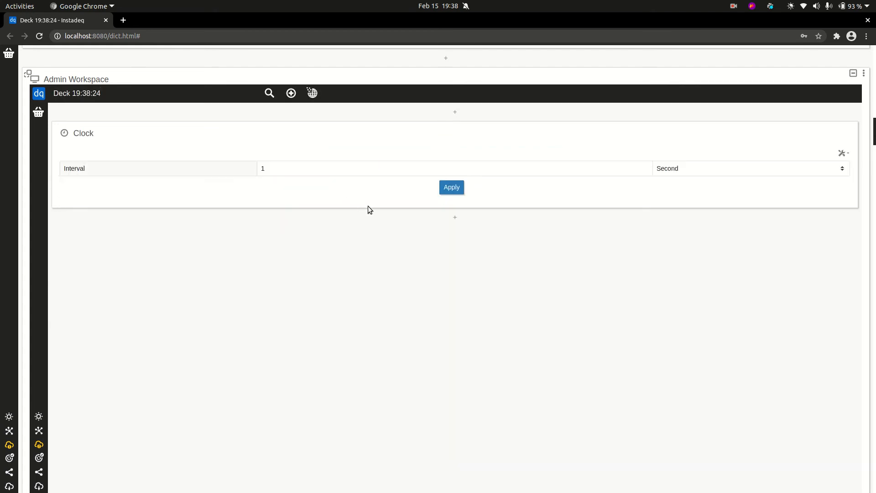
click(457, 190)
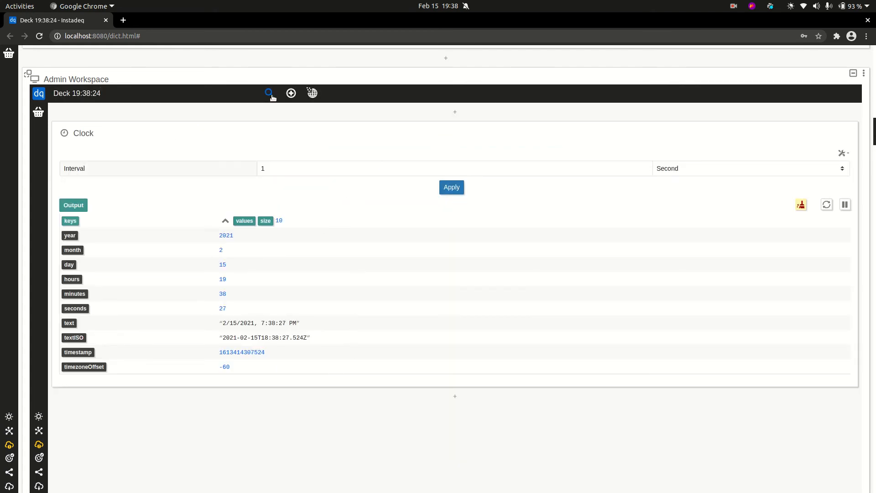
Open and close the deck list, then scroll back to the running clock
click(270, 94)
click(169, 93)
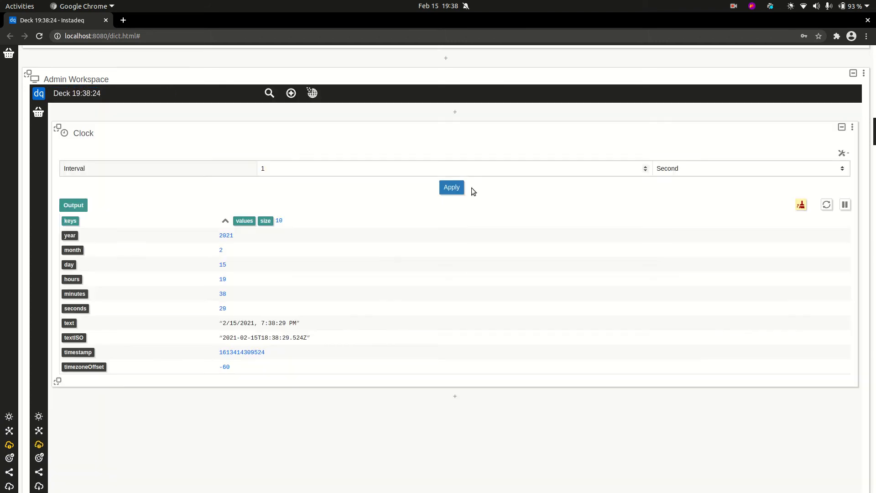
scroll(593, 191, down, 1)
scroll(671, 201, down, 10)
scroll(653, 220, up, 2)
scroll(654, 220, down, 10)
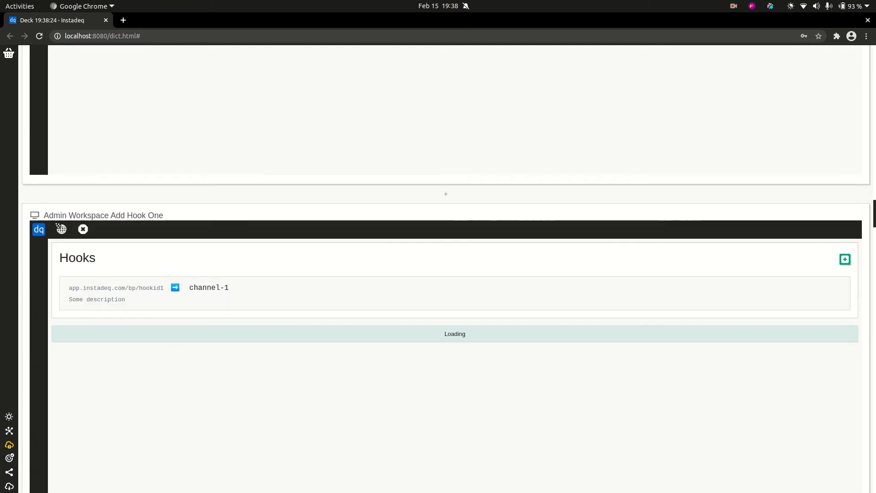
scroll(870, 76, down, 20)
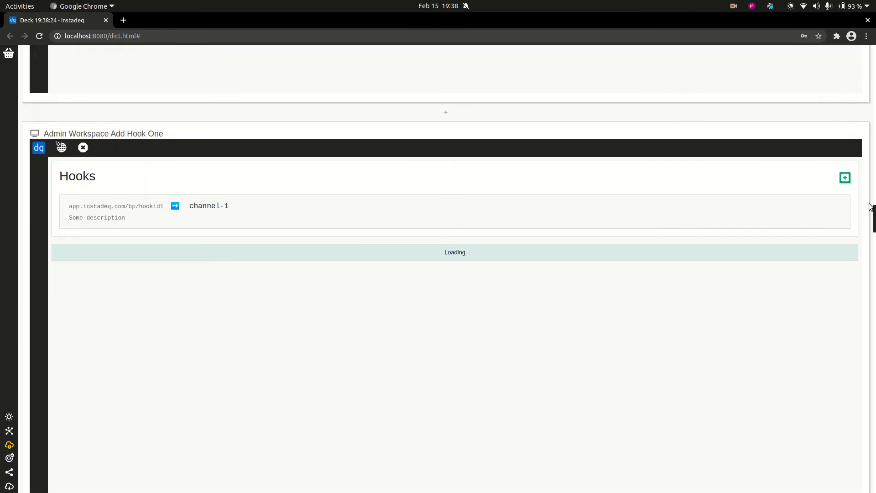
drag(869, 74, 851, 27)
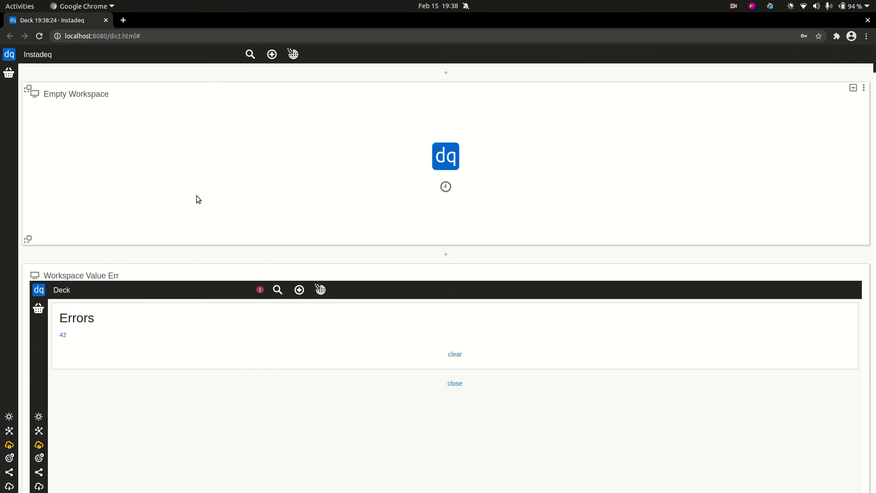
Open the Inception deck and load the Forms deck in its nested workspace
click(251, 55)
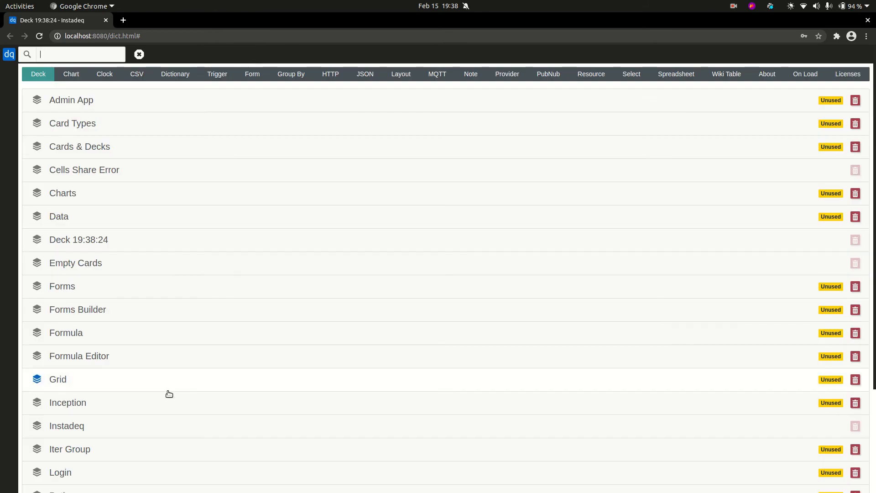
click(169, 408)
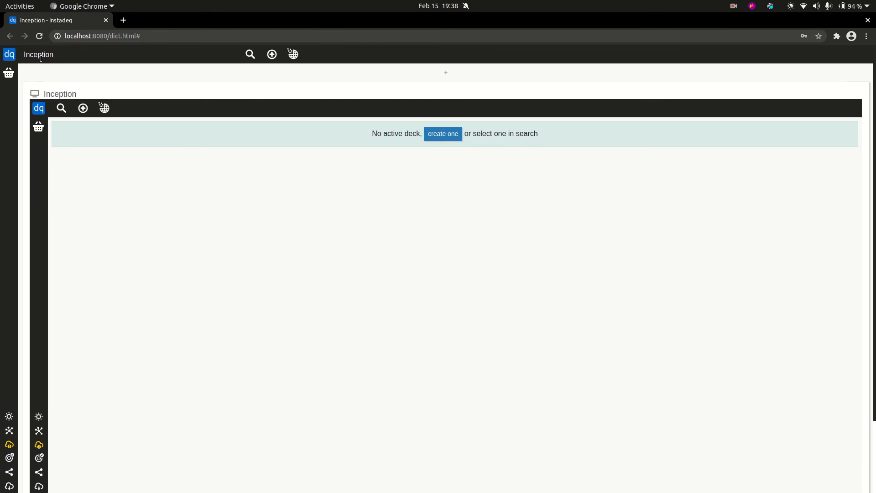
click(62, 109)
scroll(267, 231, down, 4)
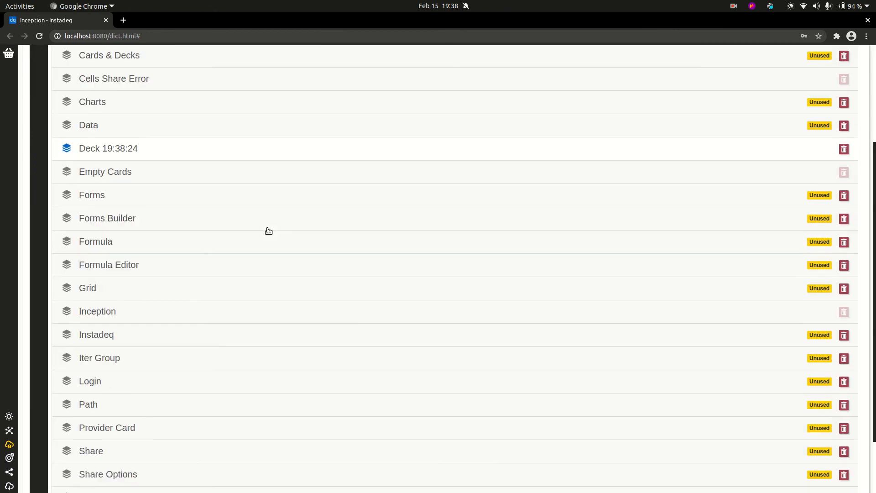
click(241, 193)
scroll(456, 146, up, 1)
Drag the form's Range slider to a lower value
click(548, 121)
drag(491, 121, 462, 122)
scroll(204, 183, up, 3)
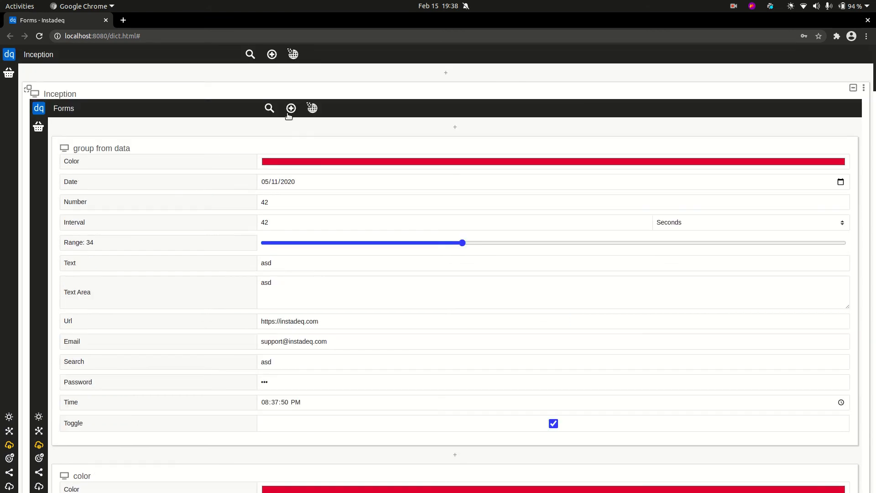
Load the Inception deck in the nested workspace from its deck list
click(271, 108)
scroll(362, 256, down, 3)
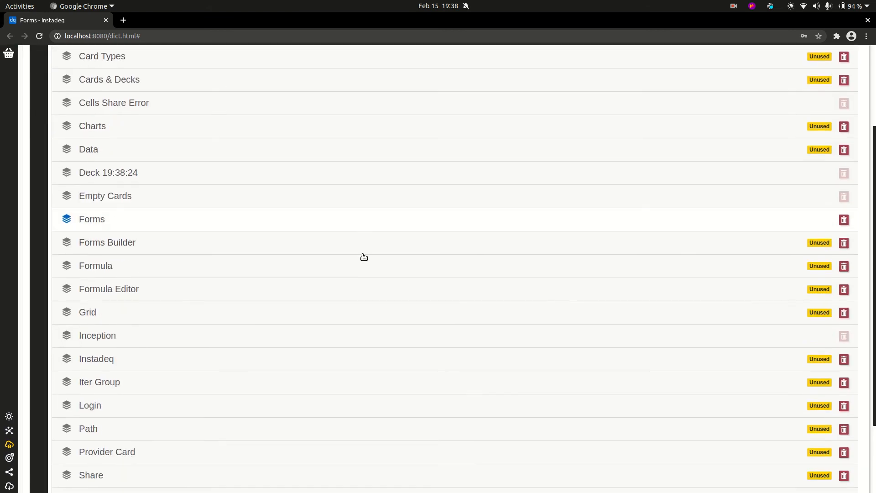
click(228, 334)
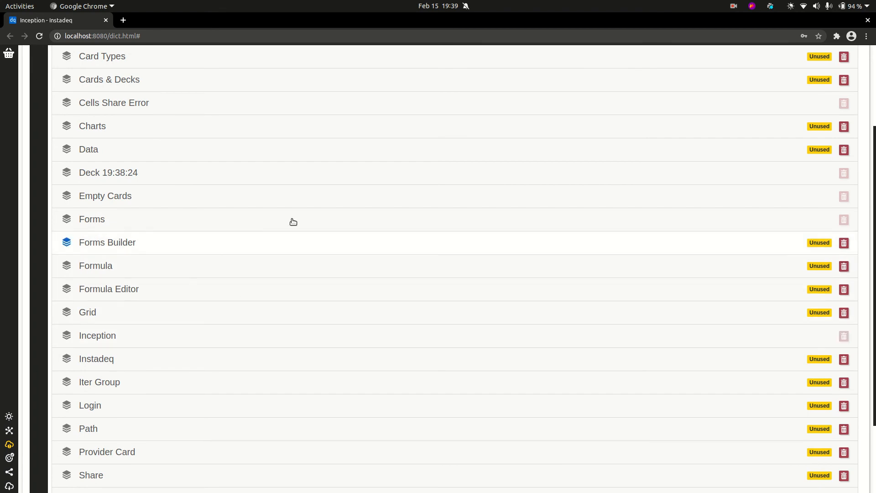
scroll(242, 187, up, 2)
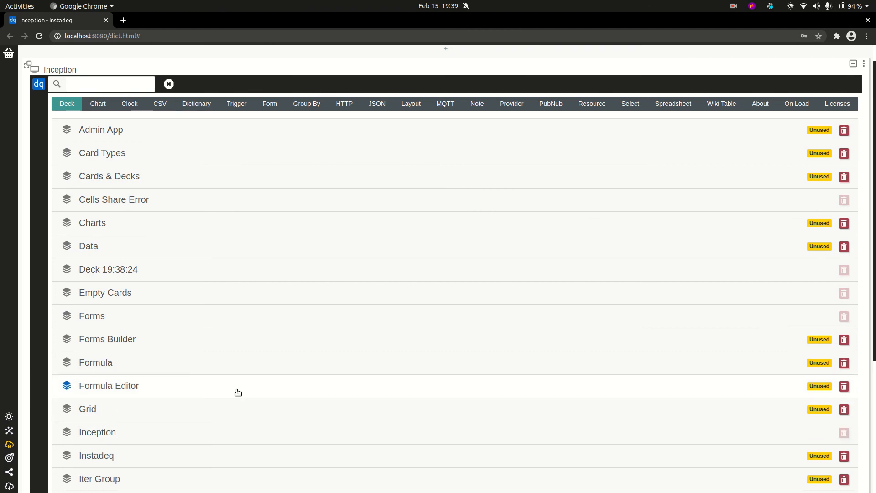
scroll(289, 239, down, 1)
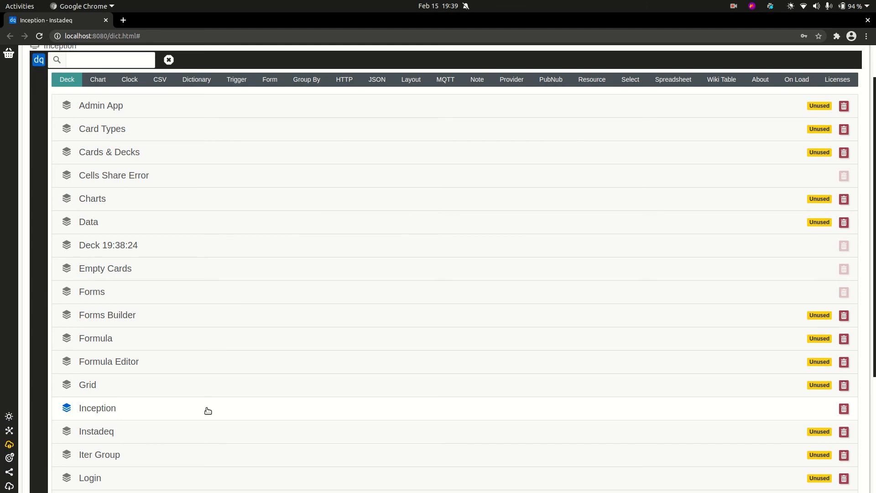
Load the Instadeq deck inside Inception and scroll through its Empty Workspace and Workspace Value Err
click(213, 437)
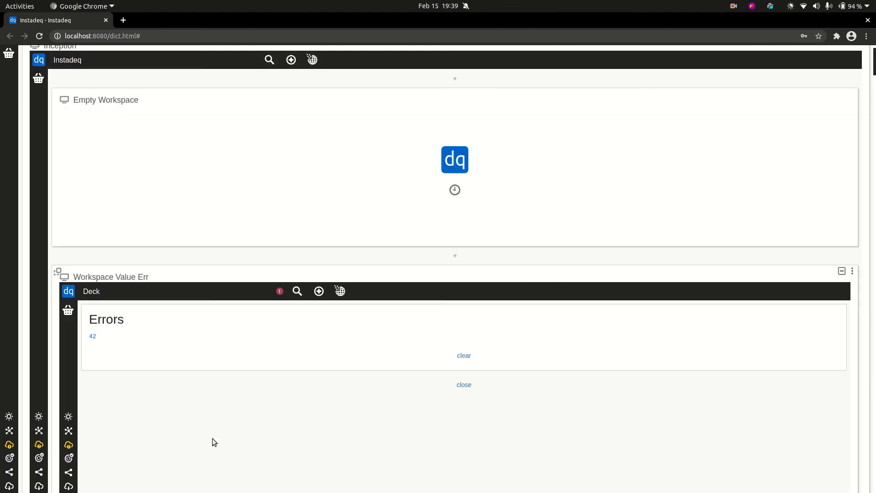
scroll(297, 305, down, 4)
scroll(290, 300, up, 3)
scroll(37, 171, up, 3)
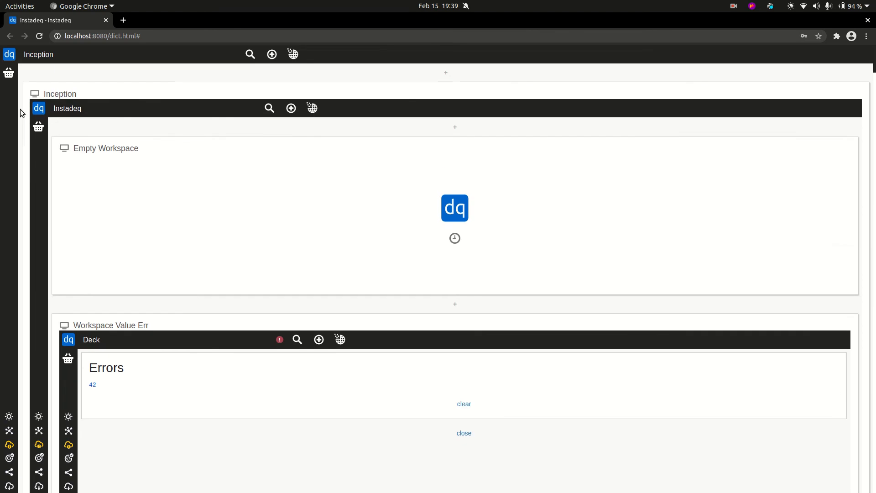
scroll(57, 182, down, 9)
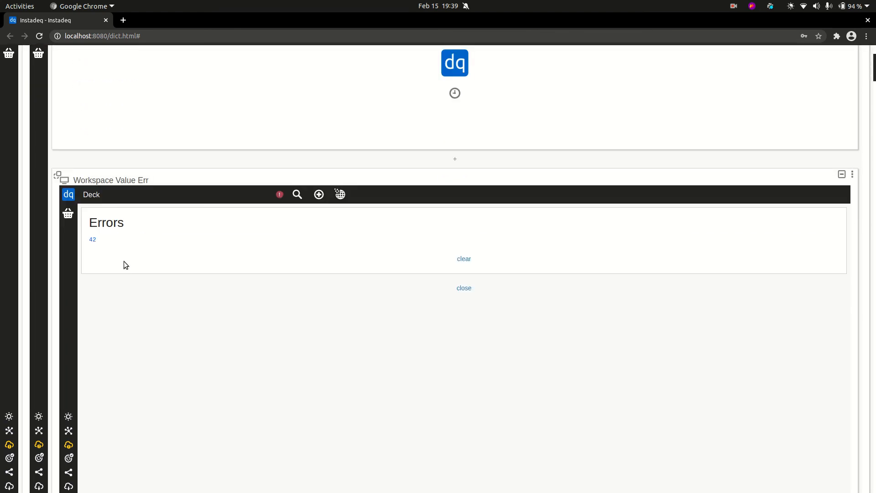
scroll(69, 426, up, 15)
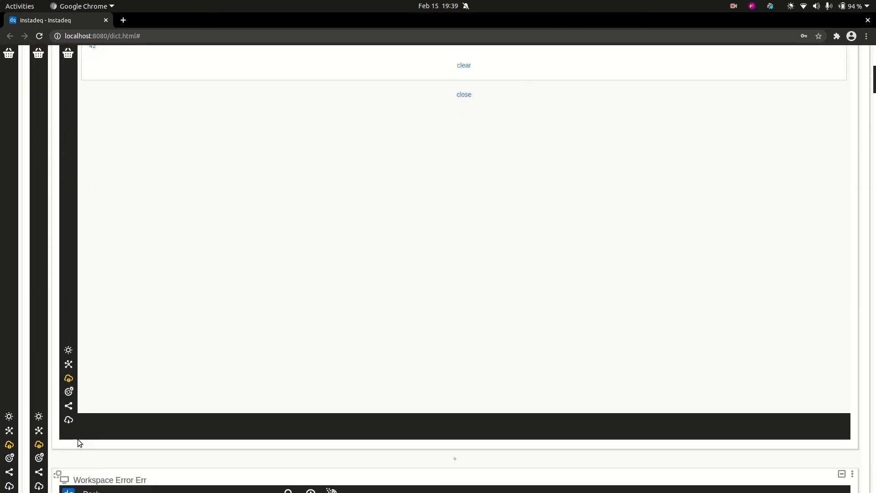
scroll(86, 434, down, 15)
scroll(78, 438, up, 9)
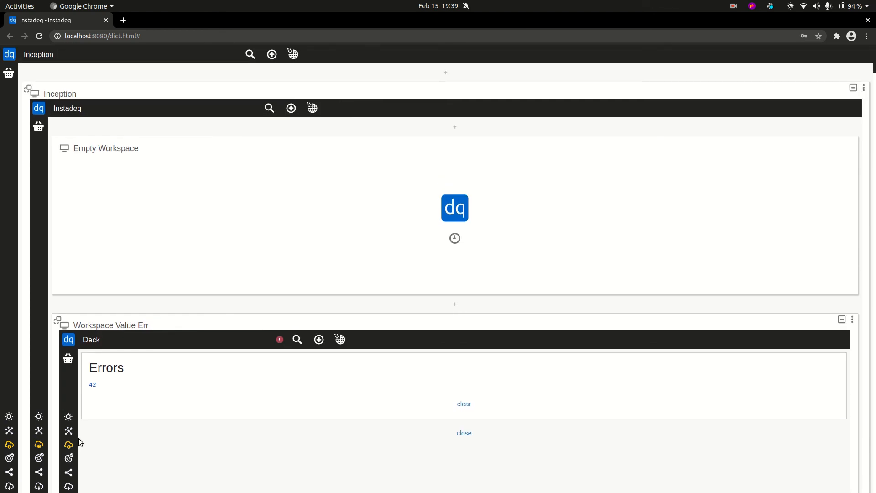
scroll(78, 438, down, 9)
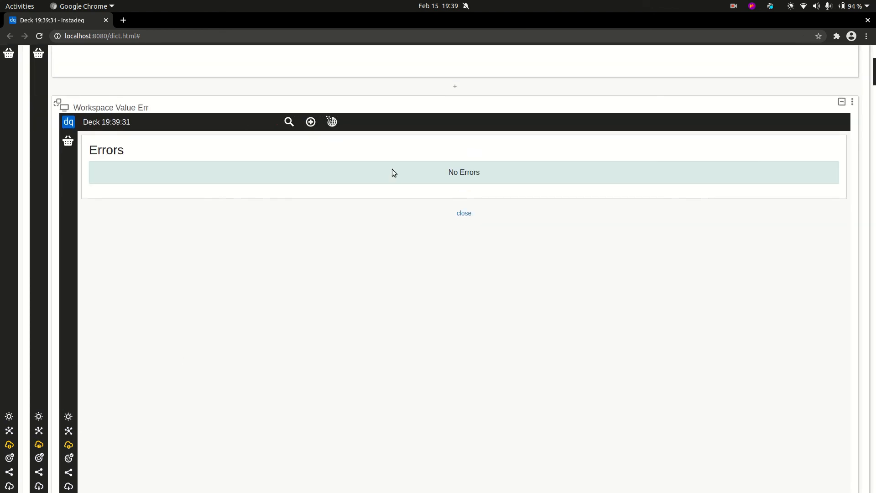
Close the Errors panel in Workspace Value Err and add a Clock card ticking every 1 Second
click(470, 215)
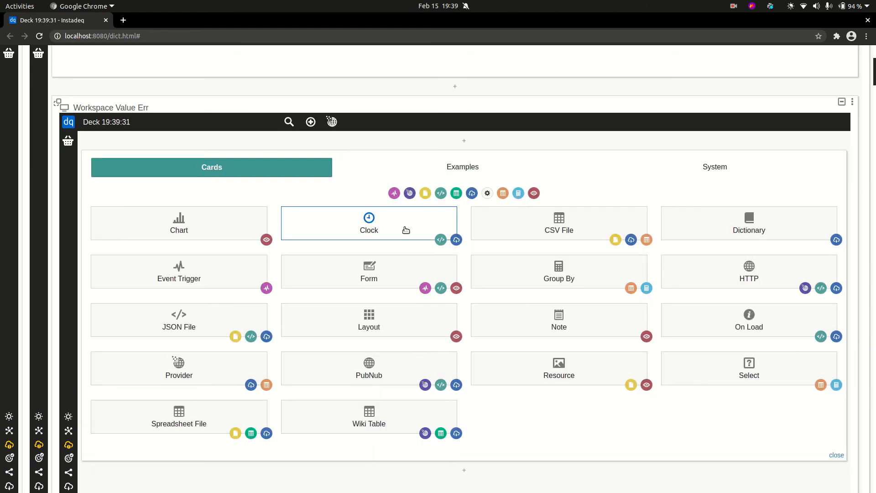
click(440, 213)
click(454, 216)
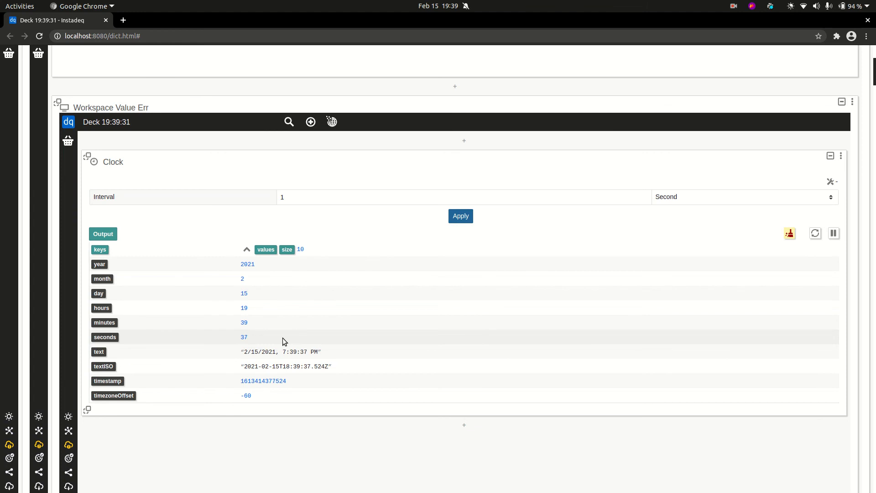
scroll(132, 133, up, 5)
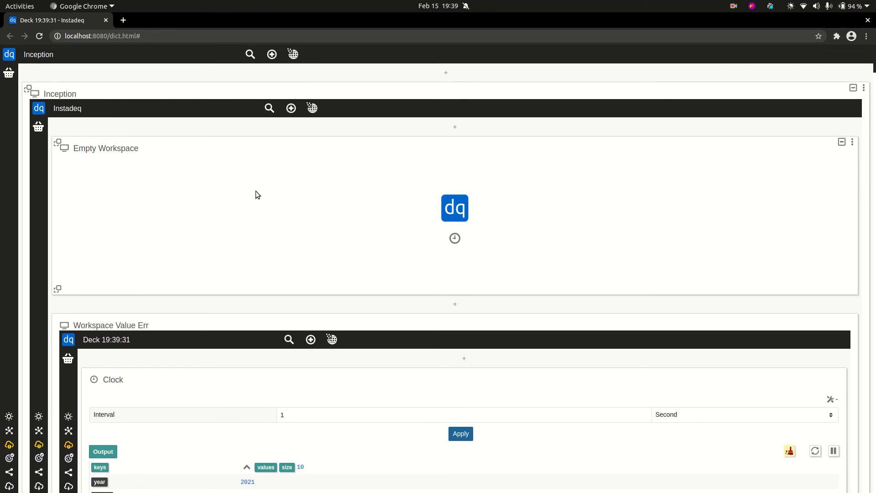
scroll(279, 217, down, 2)
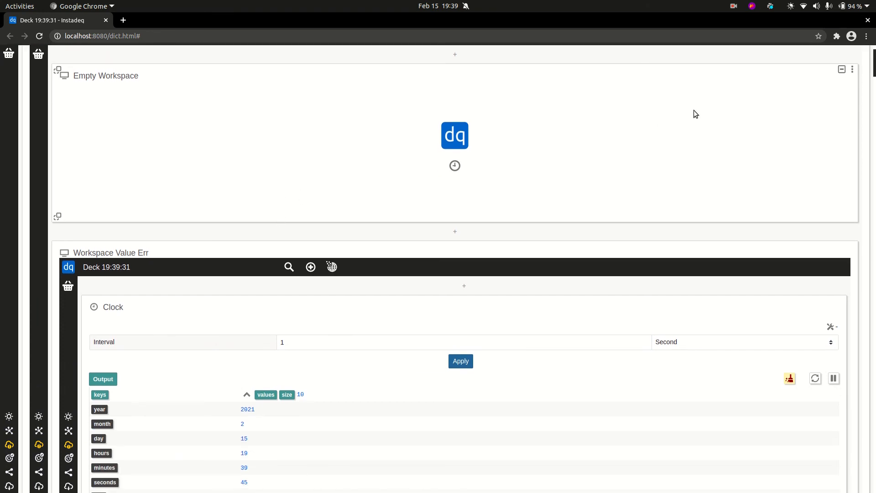
scroll(454, 270, down, 3)
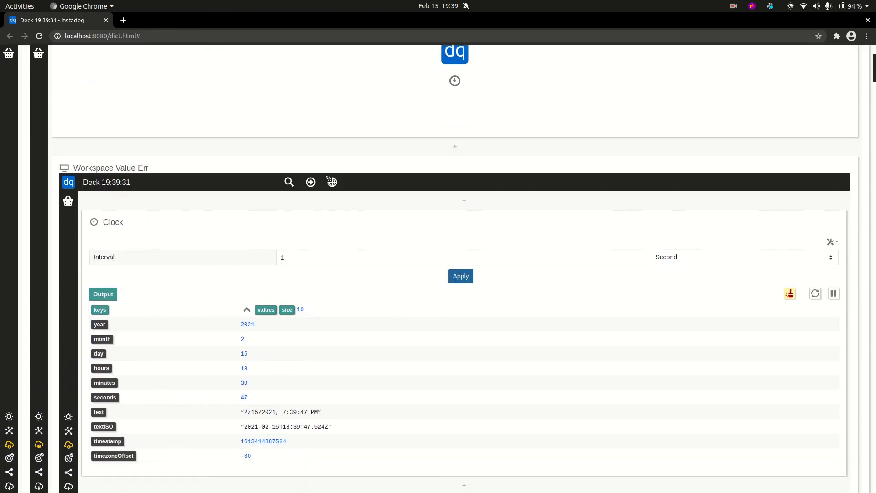
scroll(873, 66, up, 5)
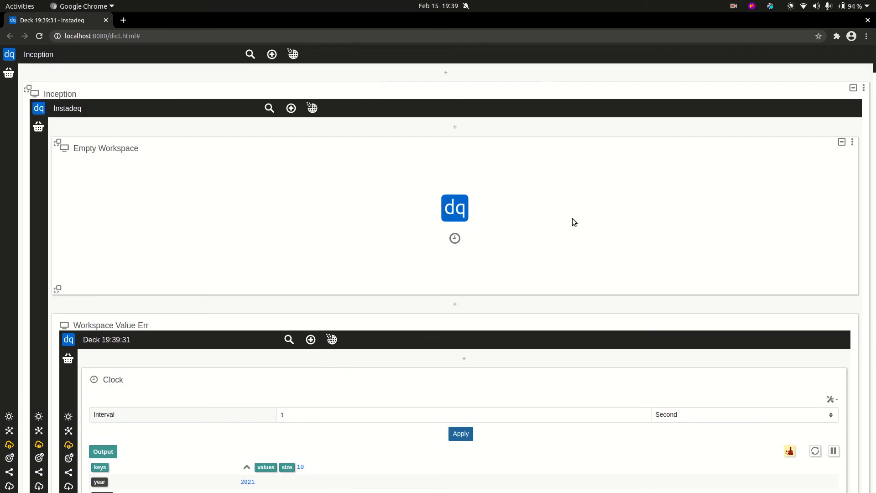